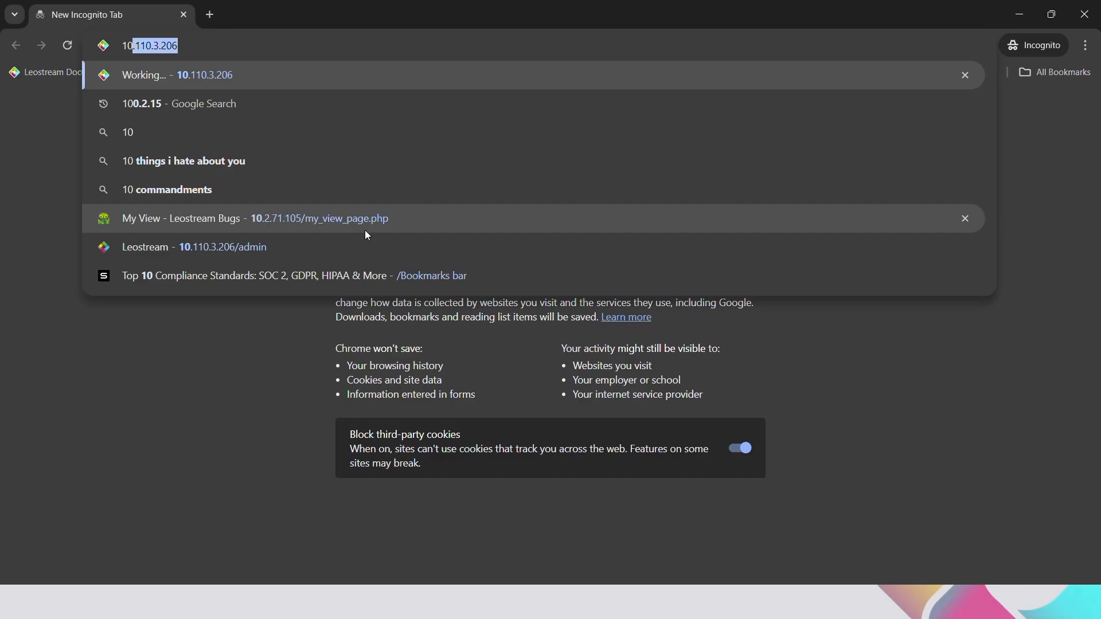
Step: Go to the broker address 10.110.3.206 in the Chrome Incognito tab
left_click(197, 44)
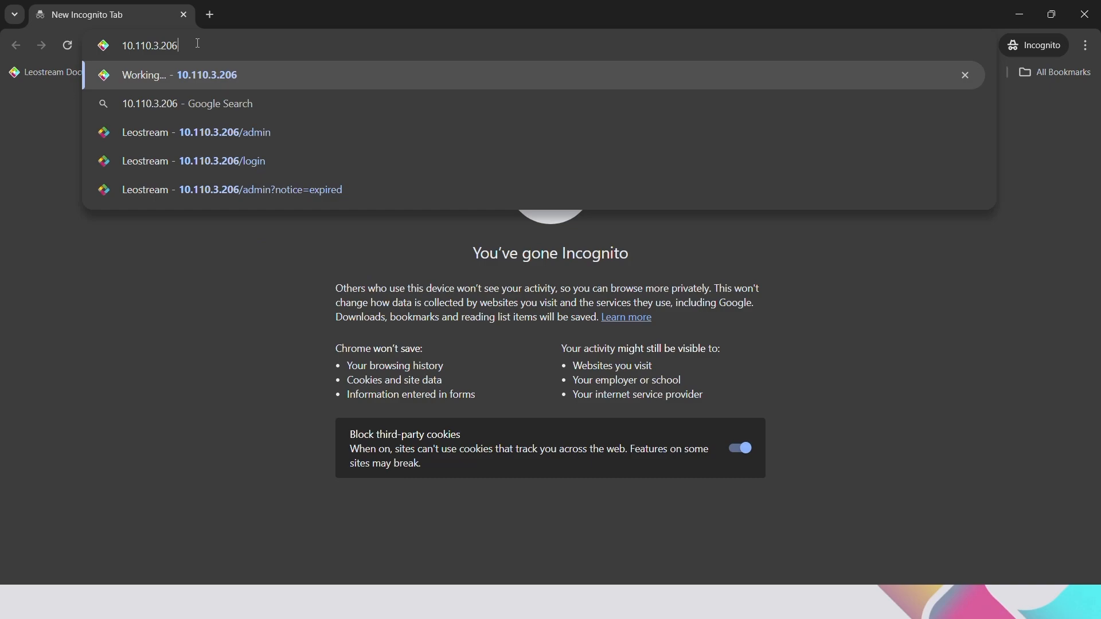
key("Return")
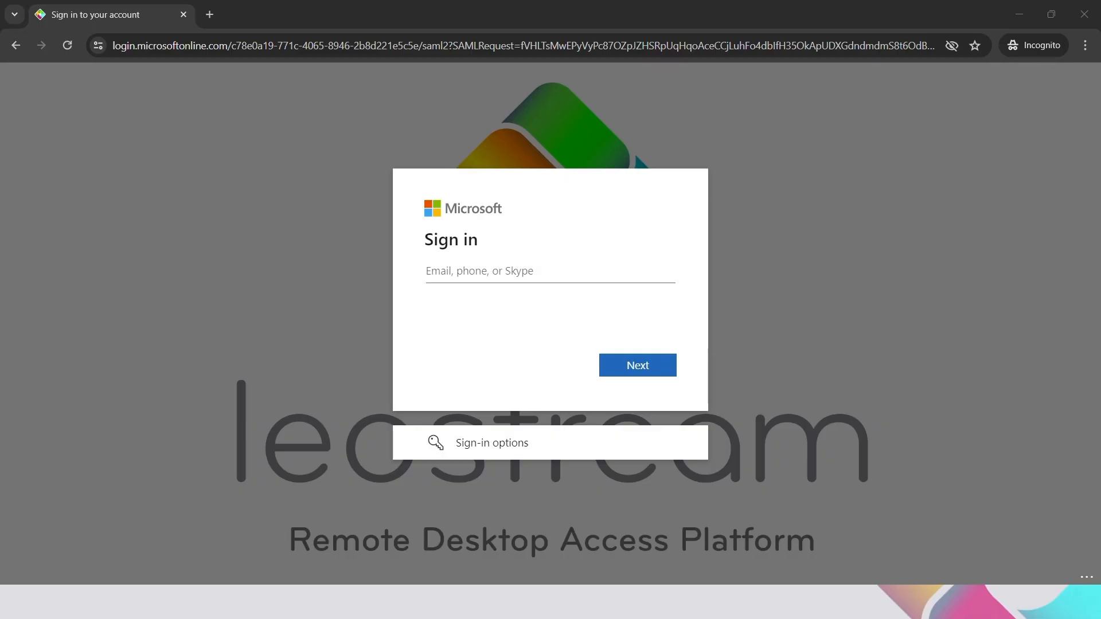
Step: Sign in with the work account, password and authenticator code, declining to stay signed in
left_click(468, 271)
left_click(534, 307)
left_click(618, 368)
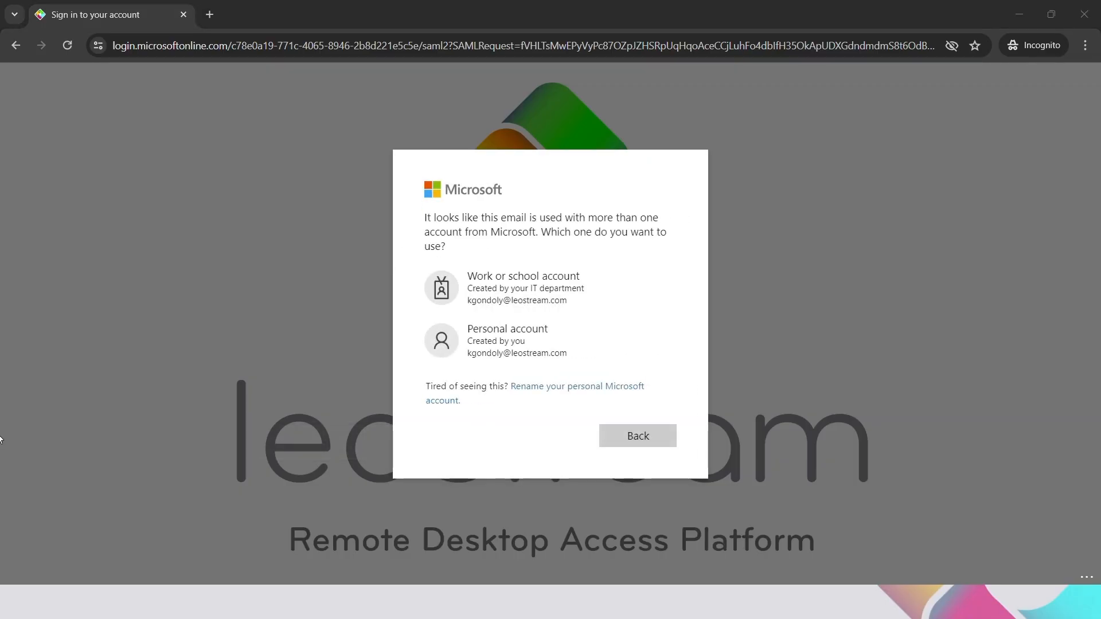
left_click(494, 294)
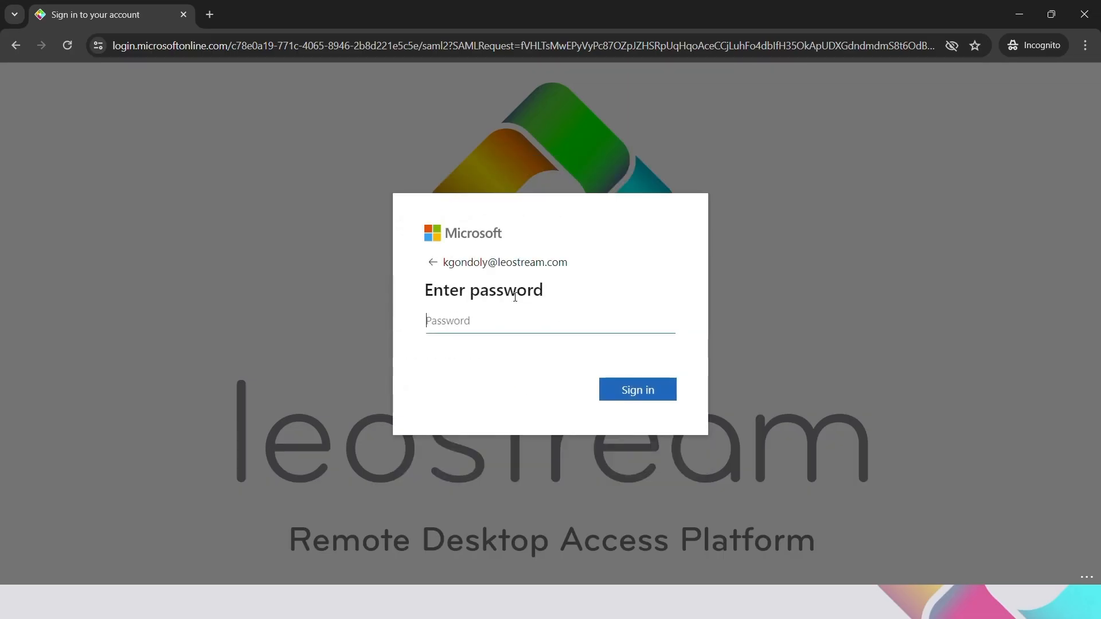
key("ctrl+v")
left_click(615, 388)
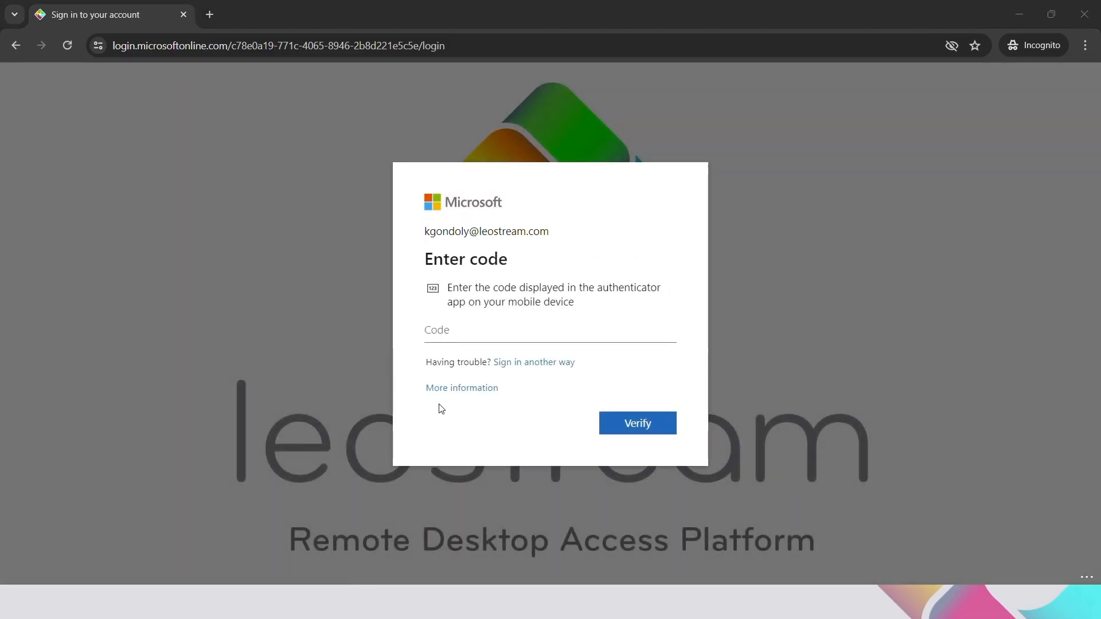
left_click(457, 328)
left_click(645, 435)
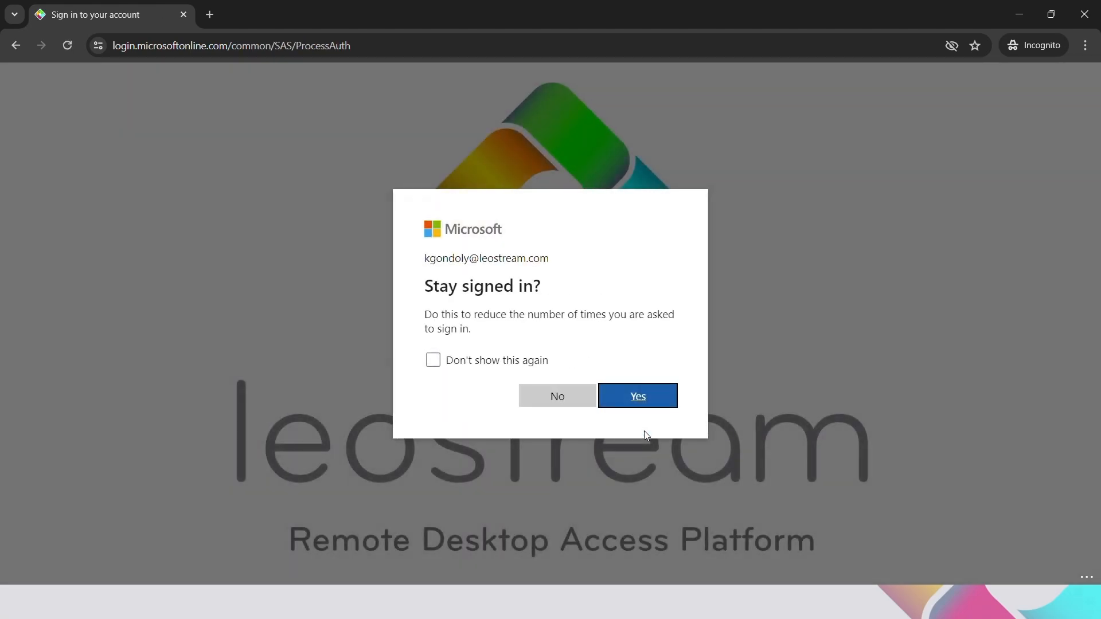
left_click(548, 396)
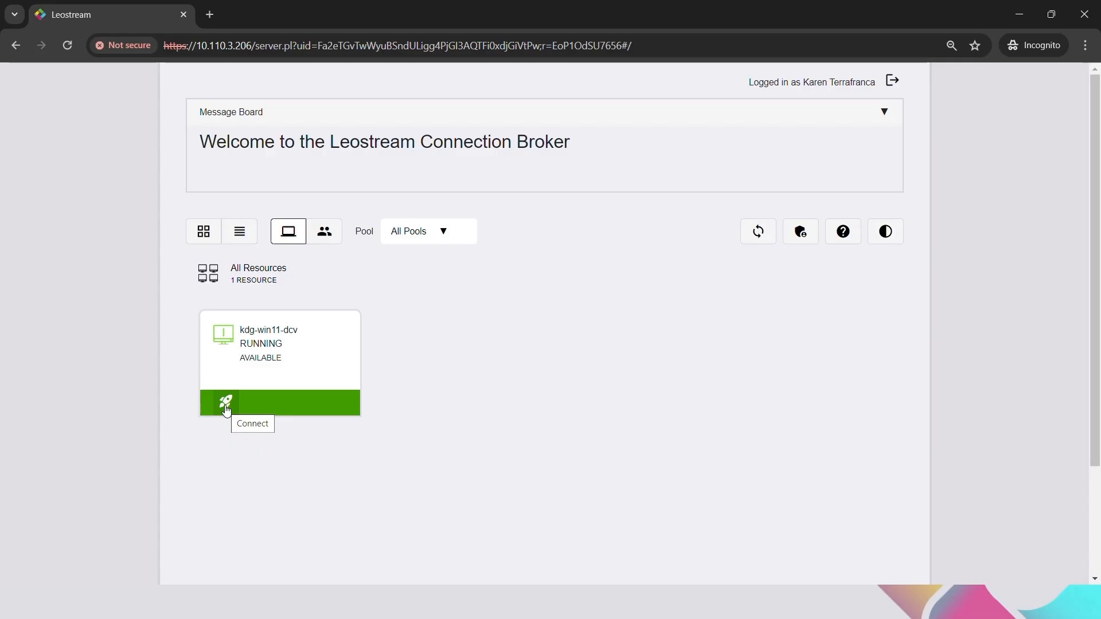
Step: Connect to the kdg-win11-dcv desktop and let it launch in the Amazon DCV client
left_click(225, 404)
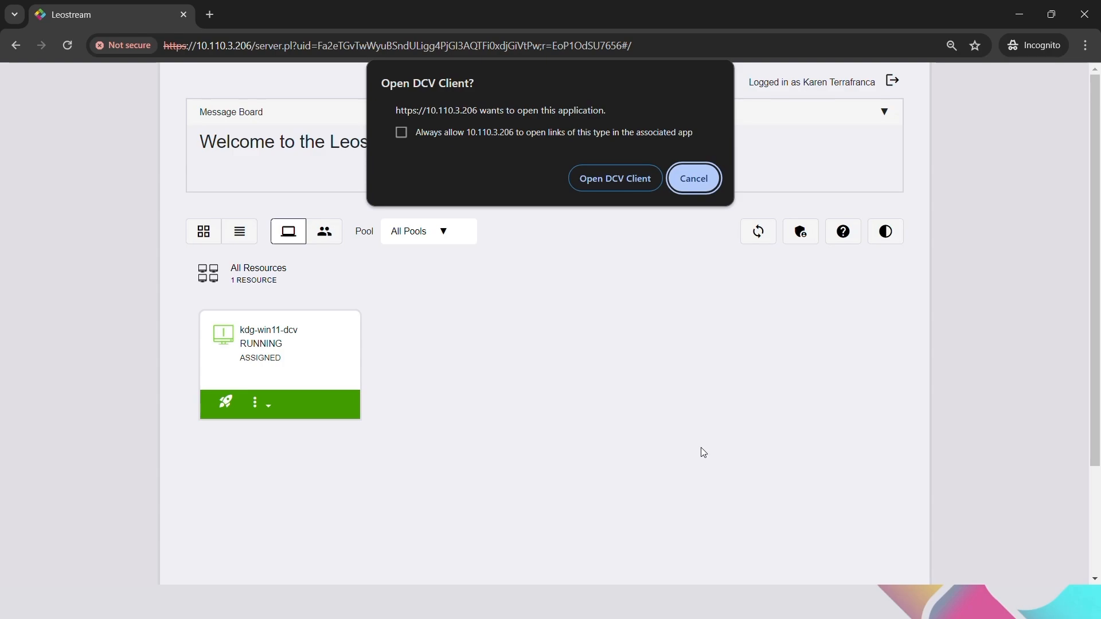
left_click(613, 179)
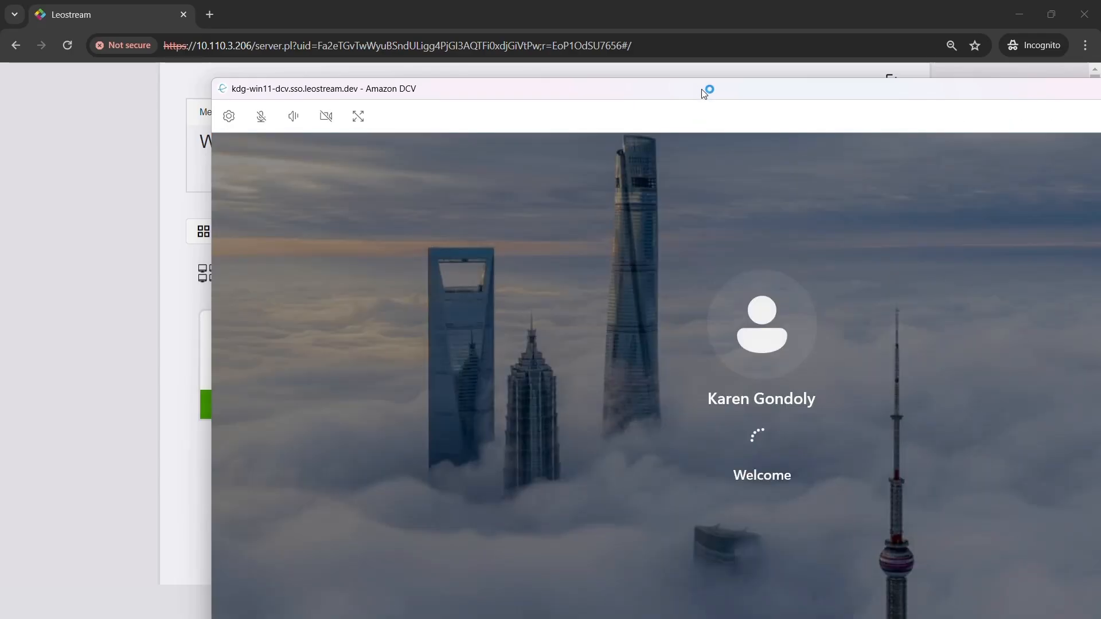
Step: Maximize the DCV session window showing the Windows desktop, then minimize it
left_click_drag(705, 91, 590, 43)
double_click(713, 42)
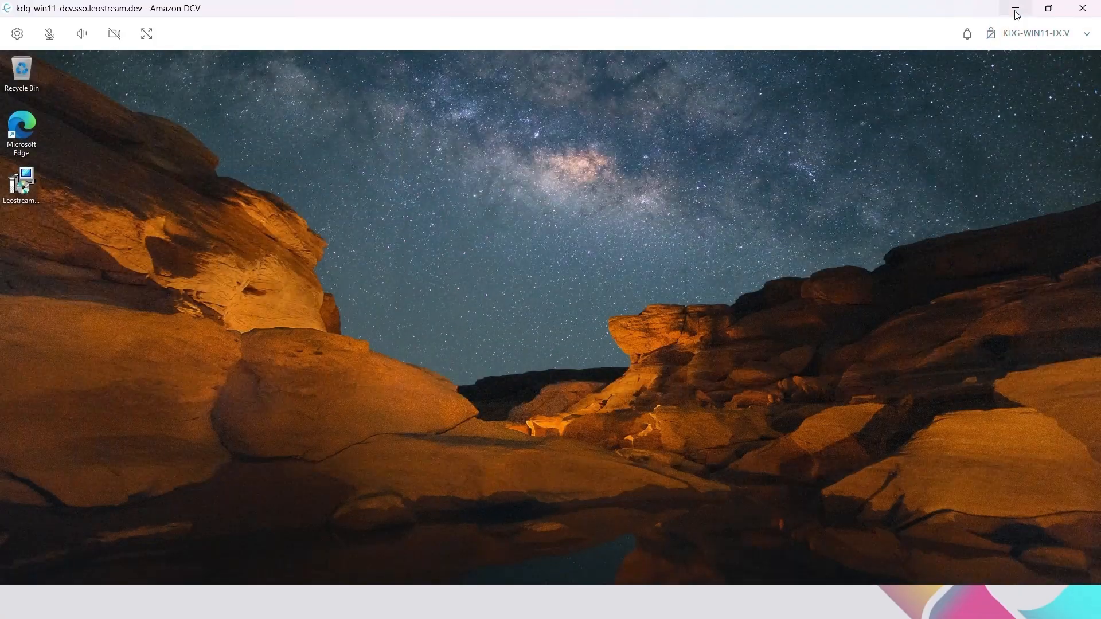
left_click(1015, 11)
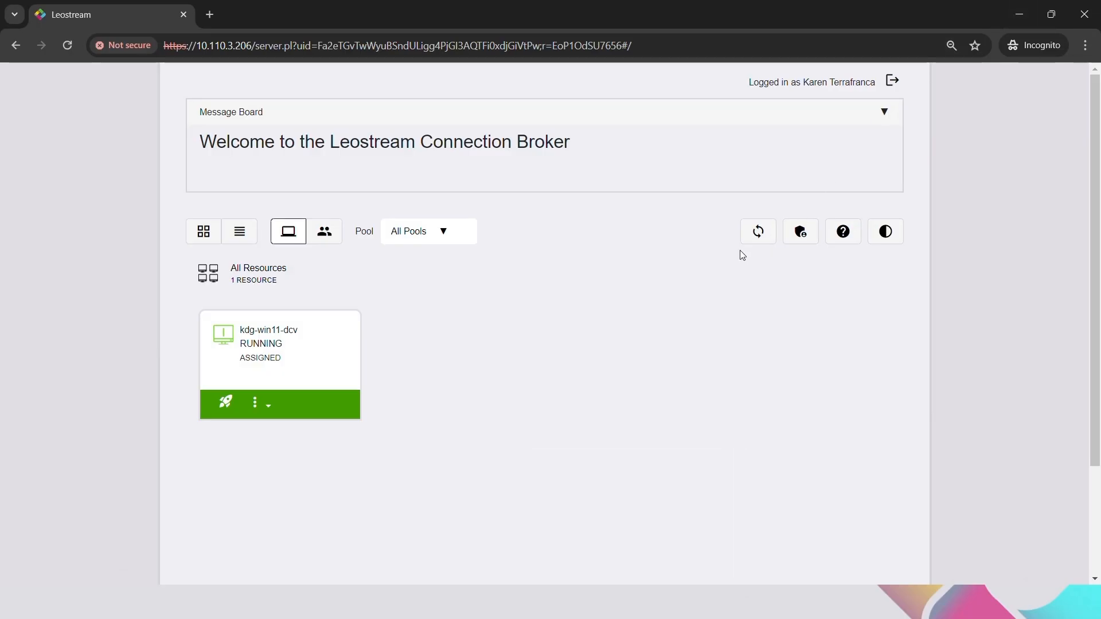
Step: Refresh resources and invite a user to collaborate on kdg-win11-dcv, cancelling after 5 minutes
left_click(759, 235)
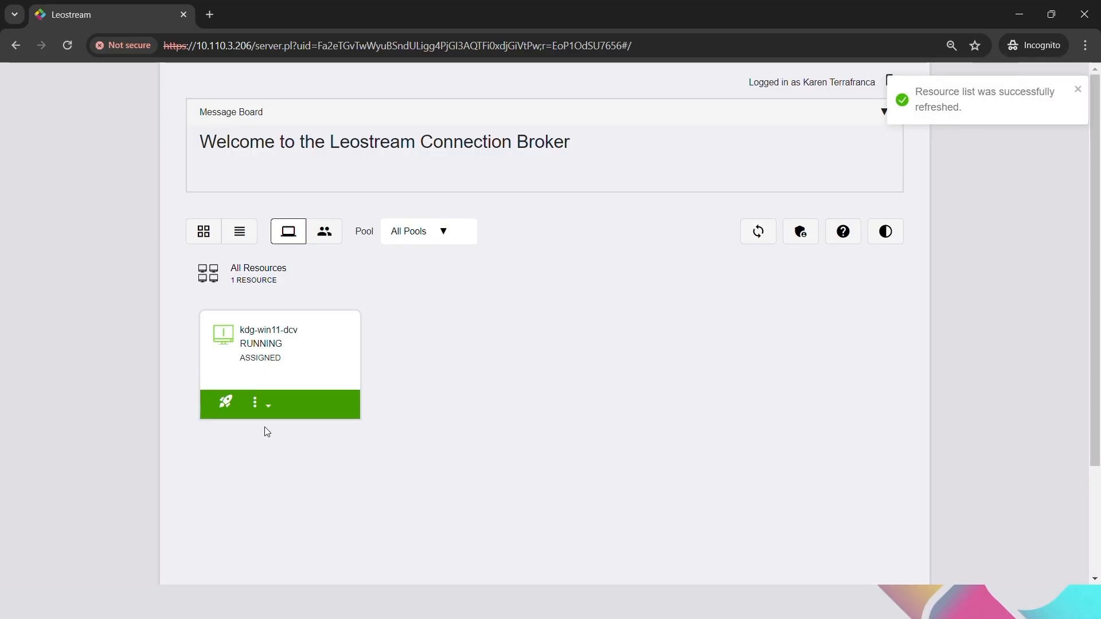
left_click(268, 404)
left_click(272, 440)
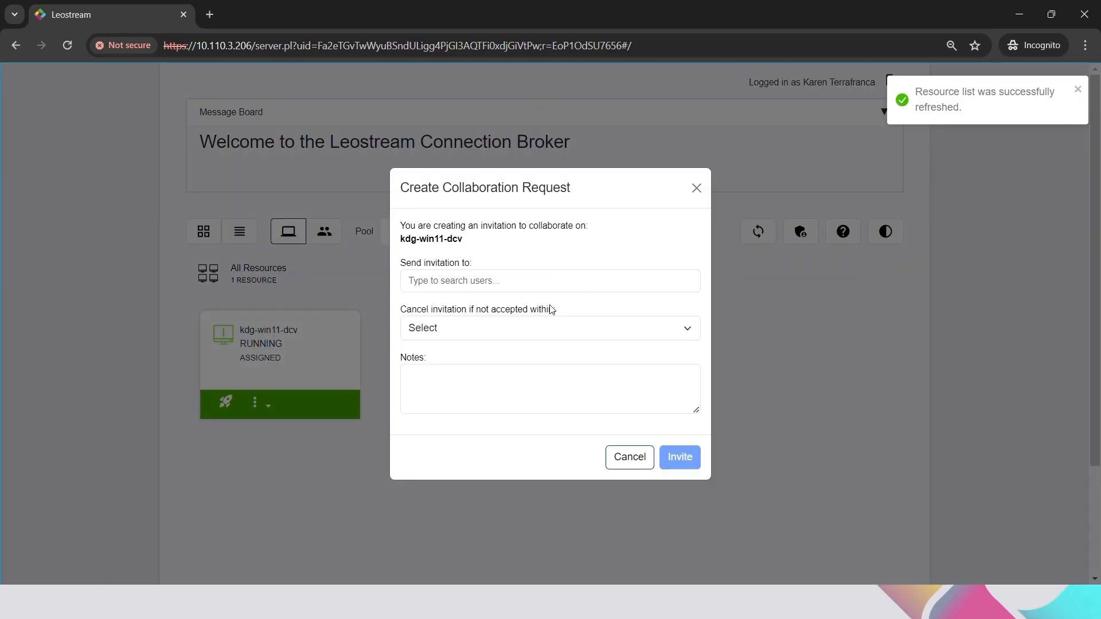
left_click(487, 281)
left_click(447, 304)
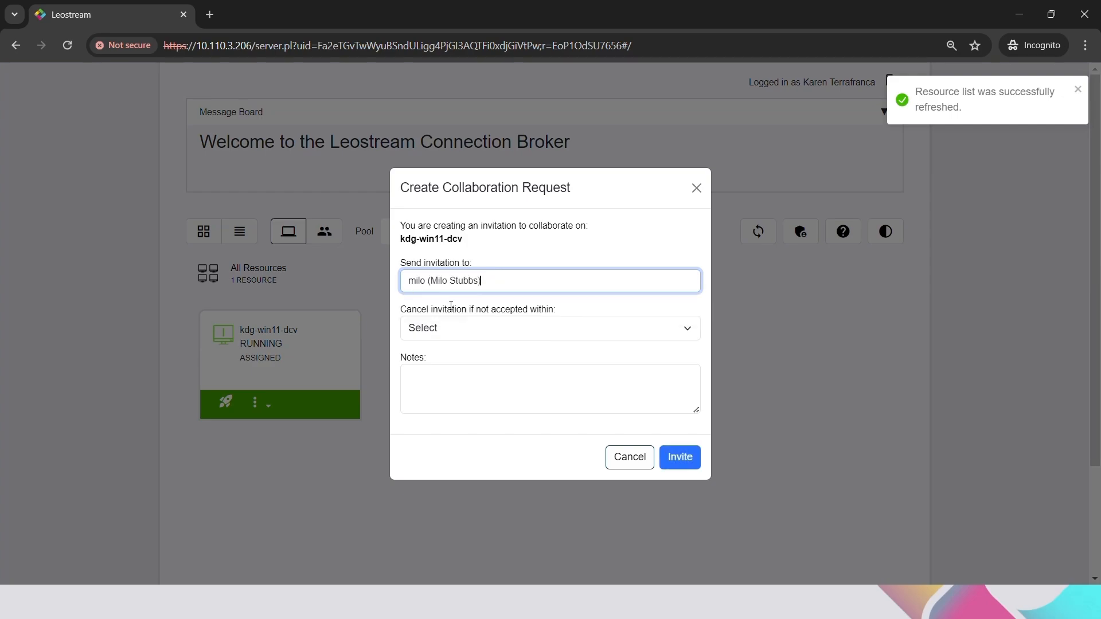
left_click(451, 332)
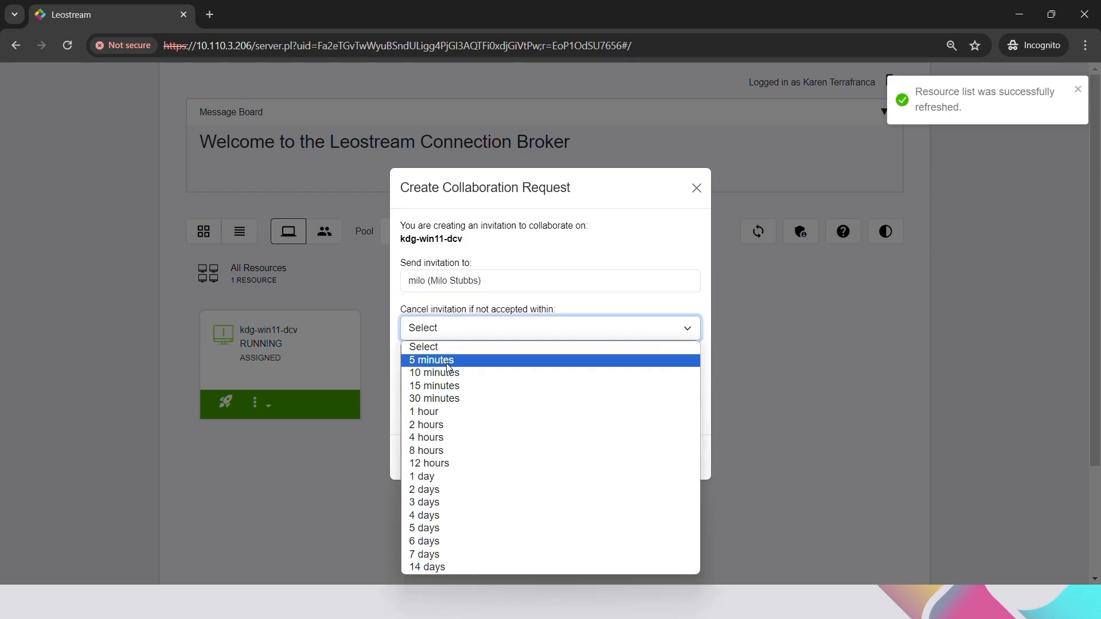
left_click(453, 359)
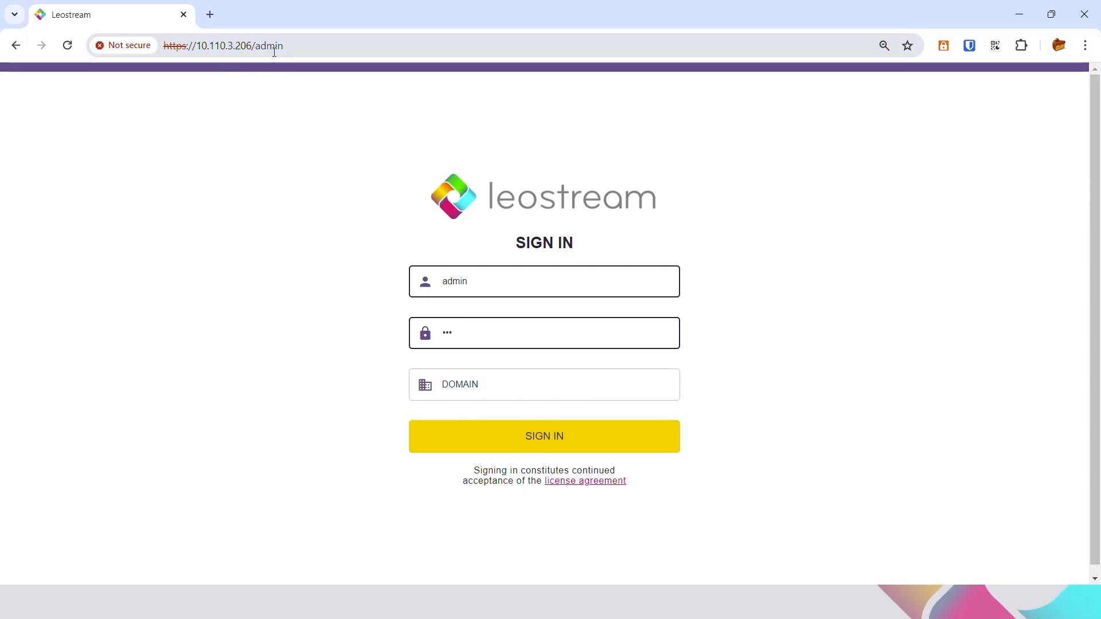
Step: Sign in as administrator and review the Setup Authentication Servers and Enrollment Servers pages
left_click(487, 427)
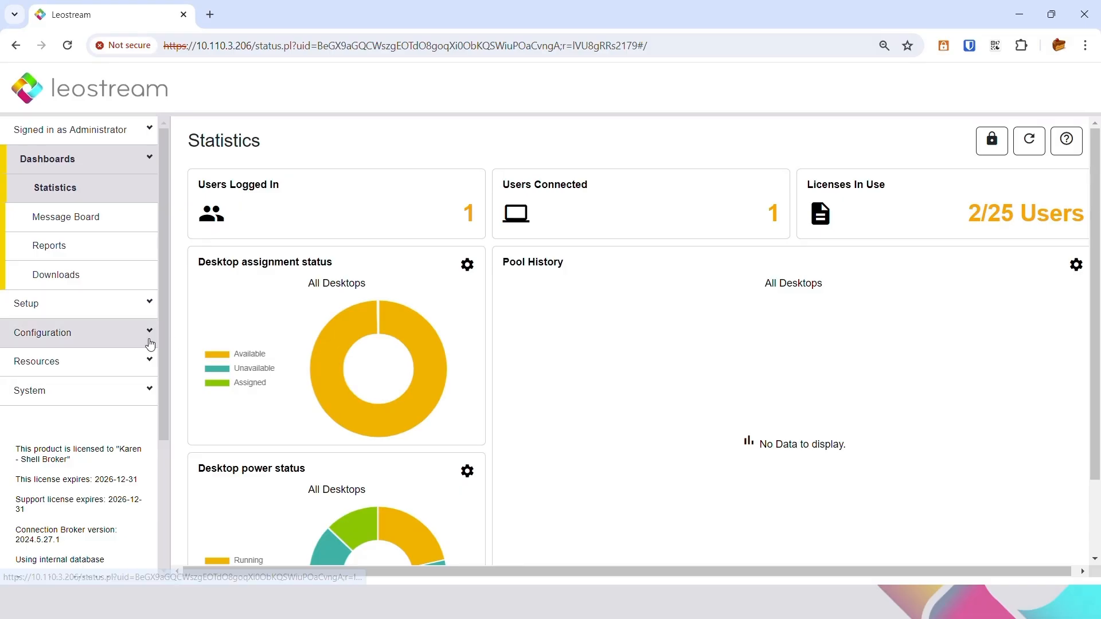
left_click(71, 308)
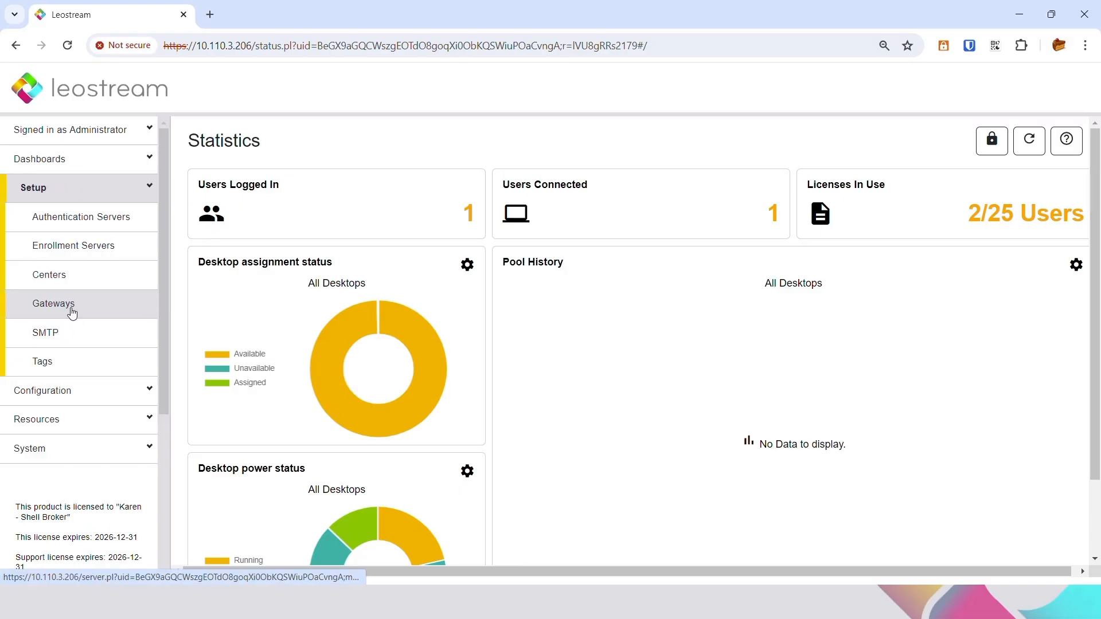
left_click(95, 226)
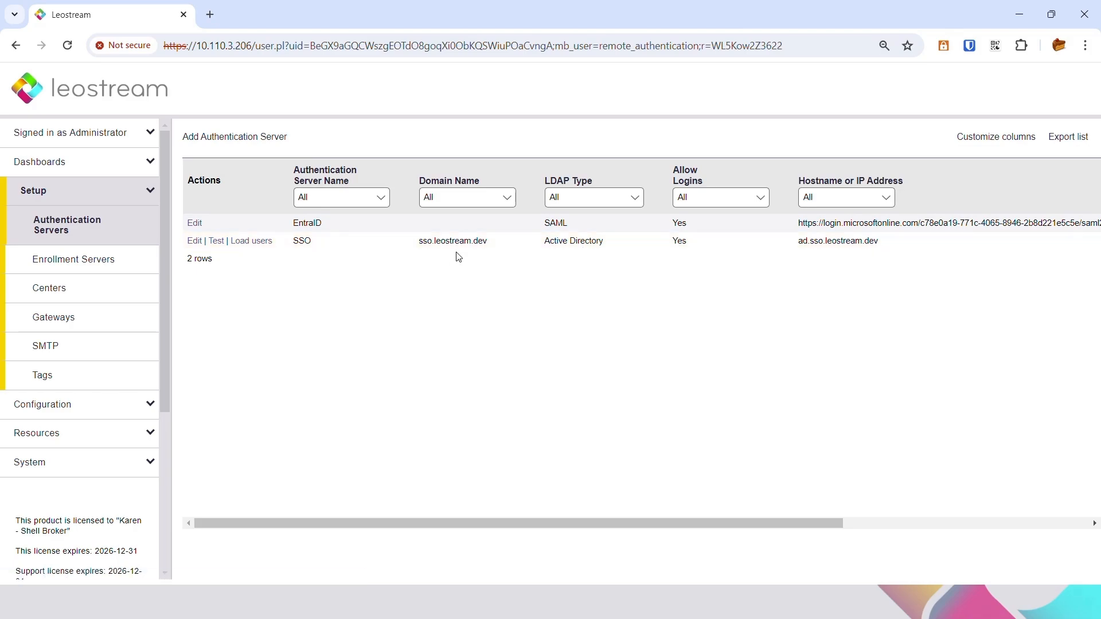
left_click(92, 265)
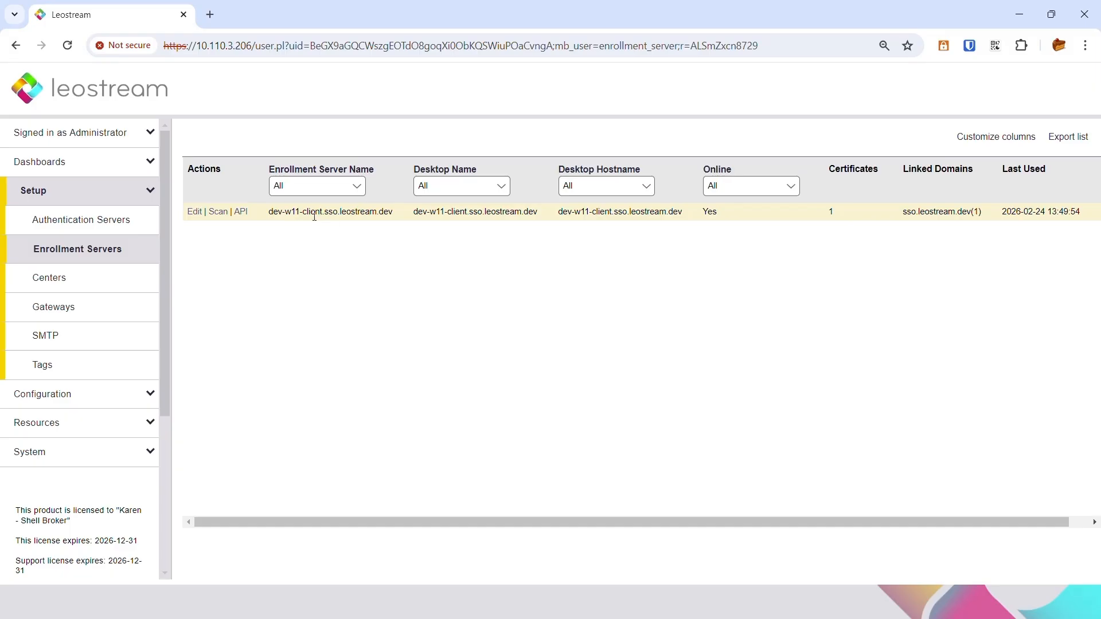
left_click(194, 212)
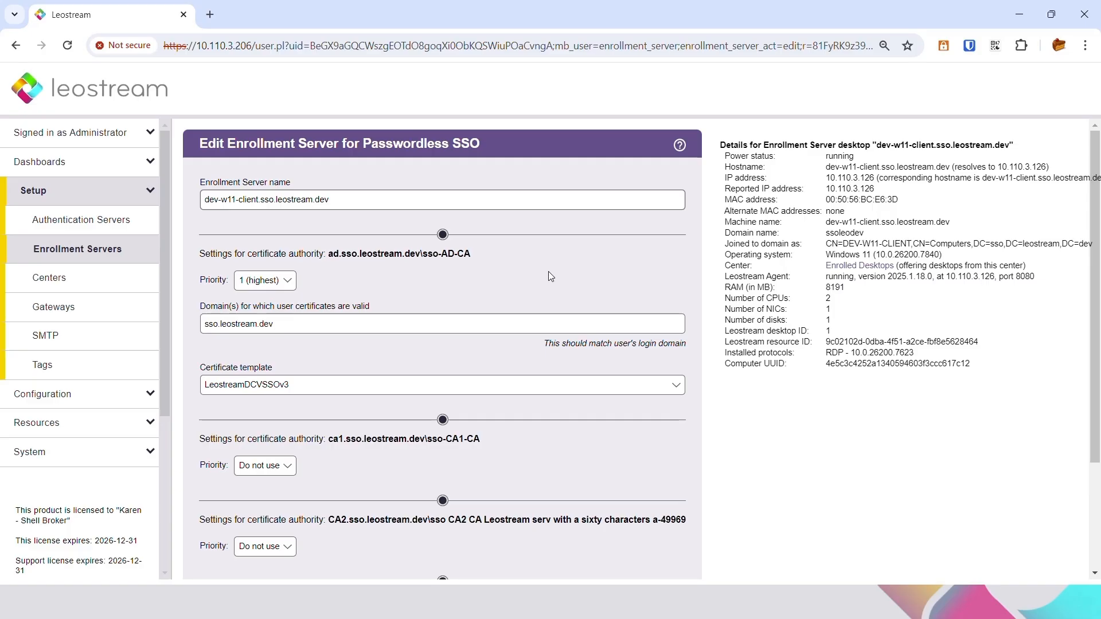
left_click(279, 547)
left_click(280, 551)
scroll(402, 493, "down", 3)
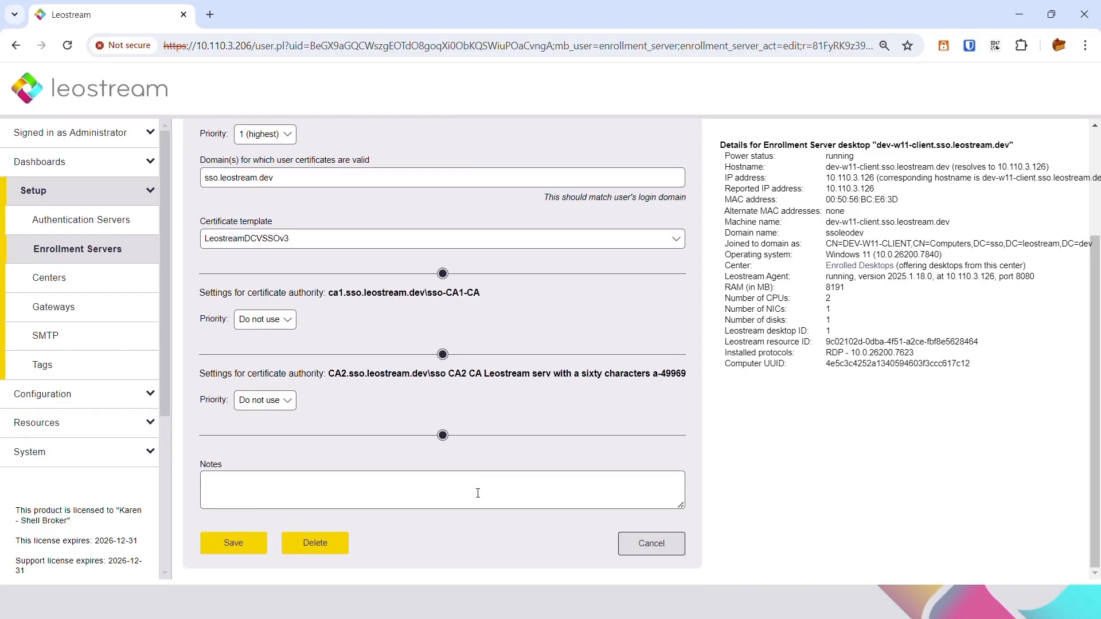
scroll(518, 443, "up", 3)
left_click(54, 253)
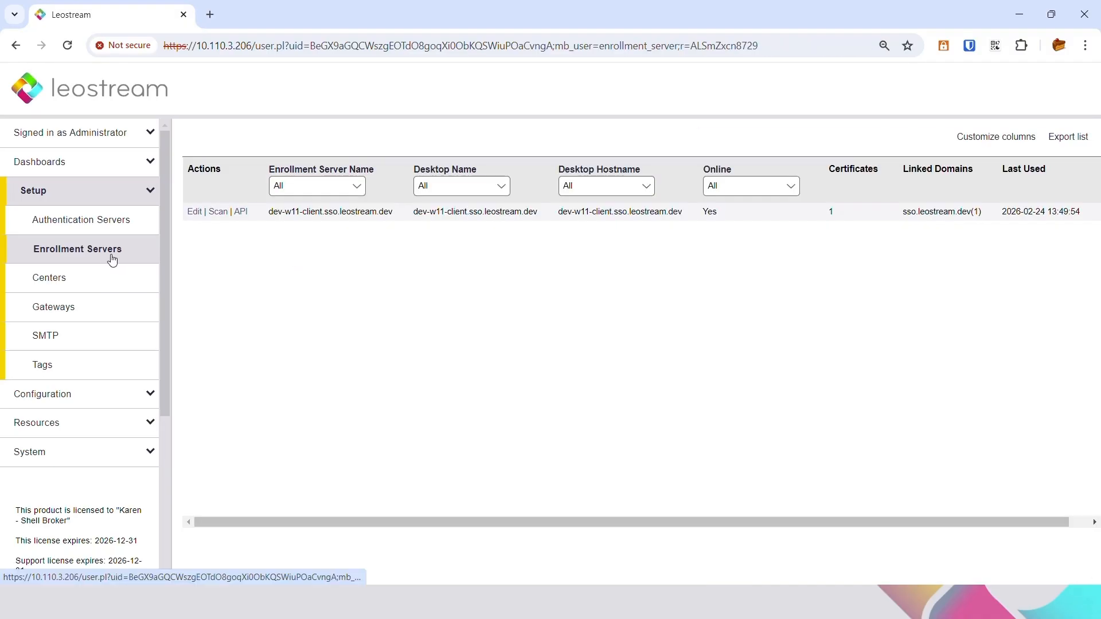
Step: Open the DCV SSO protocol plan and review its Amazon DCV single sign-on options
left_click(73, 393)
left_click(69, 279)
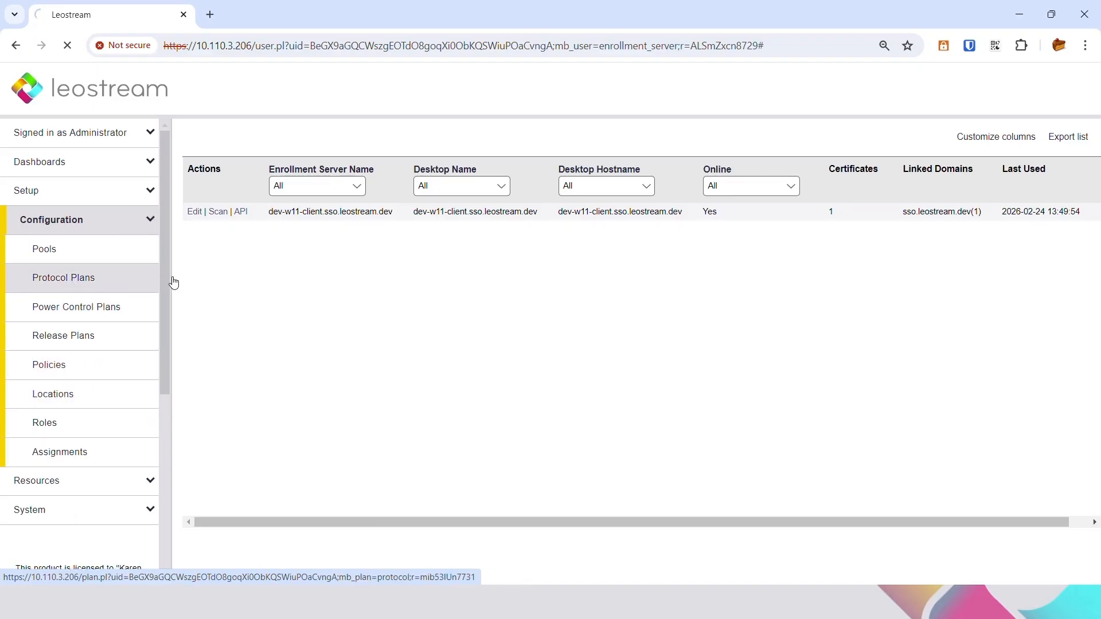
left_click(194, 213)
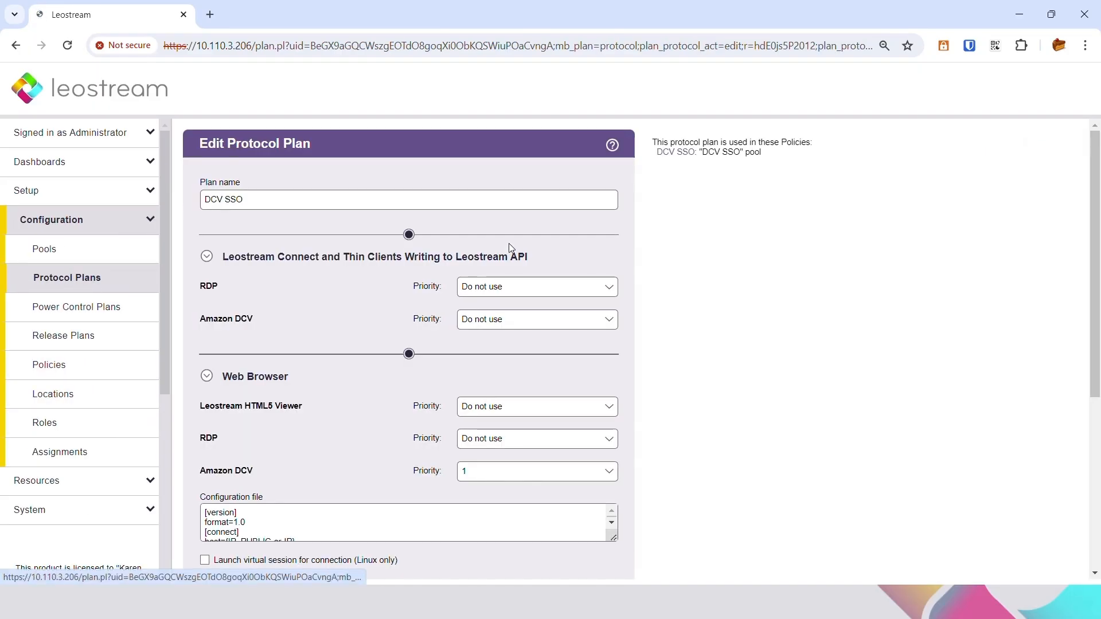
scroll(808, 347, "down", 3)
scroll(800, 351, "down", 3)
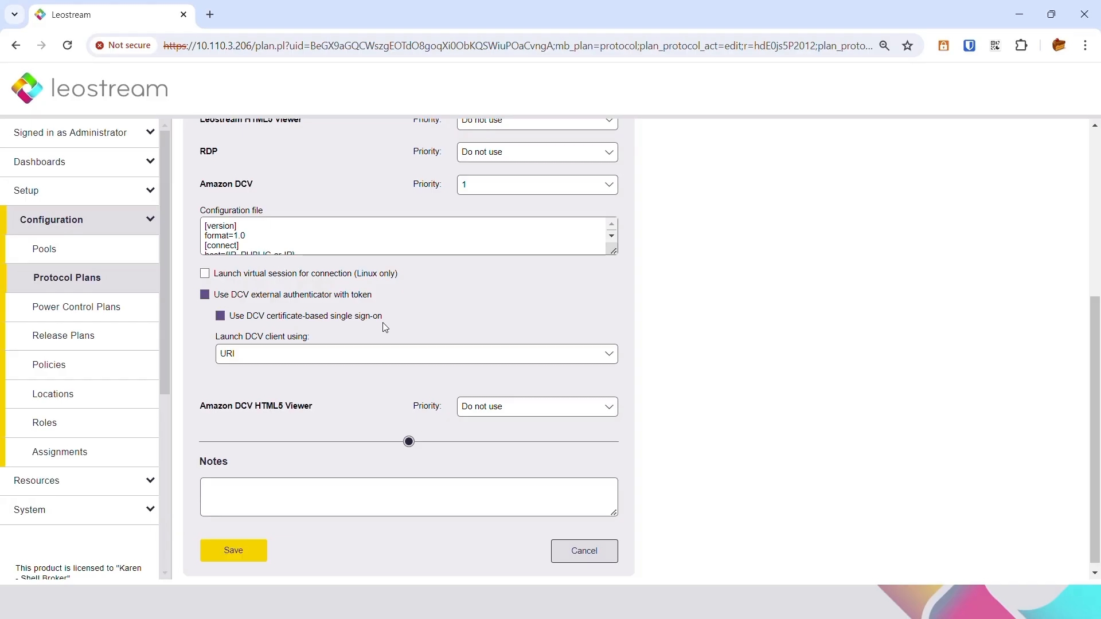
Step: Load the broker portal at 10.110.3.206 in a new Chrome tab
left_click(210, 14)
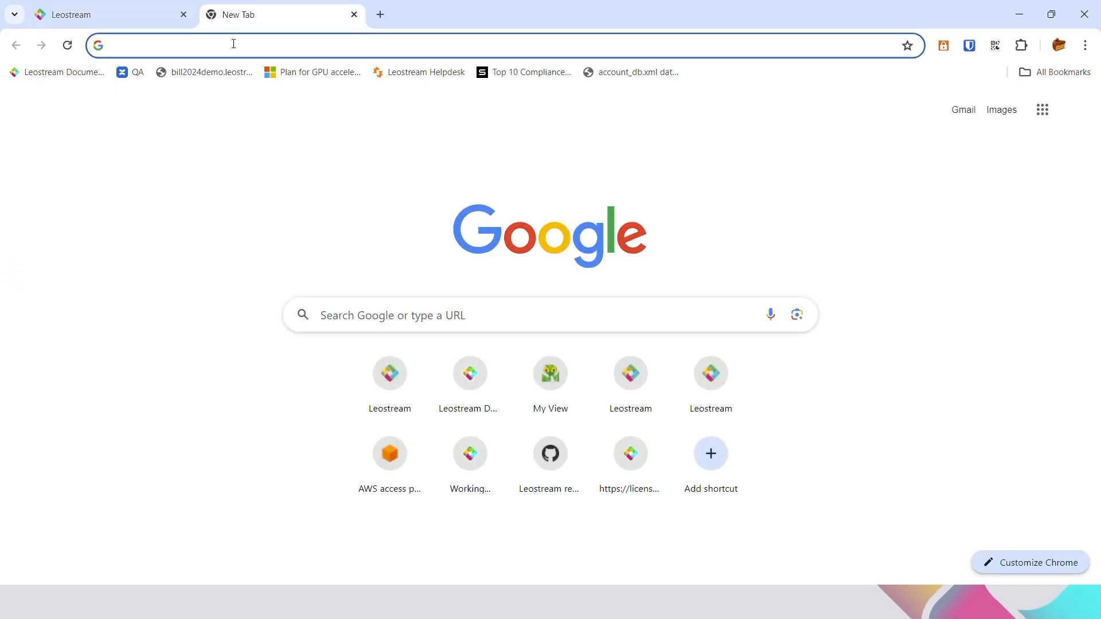
type("10")
key("Return")
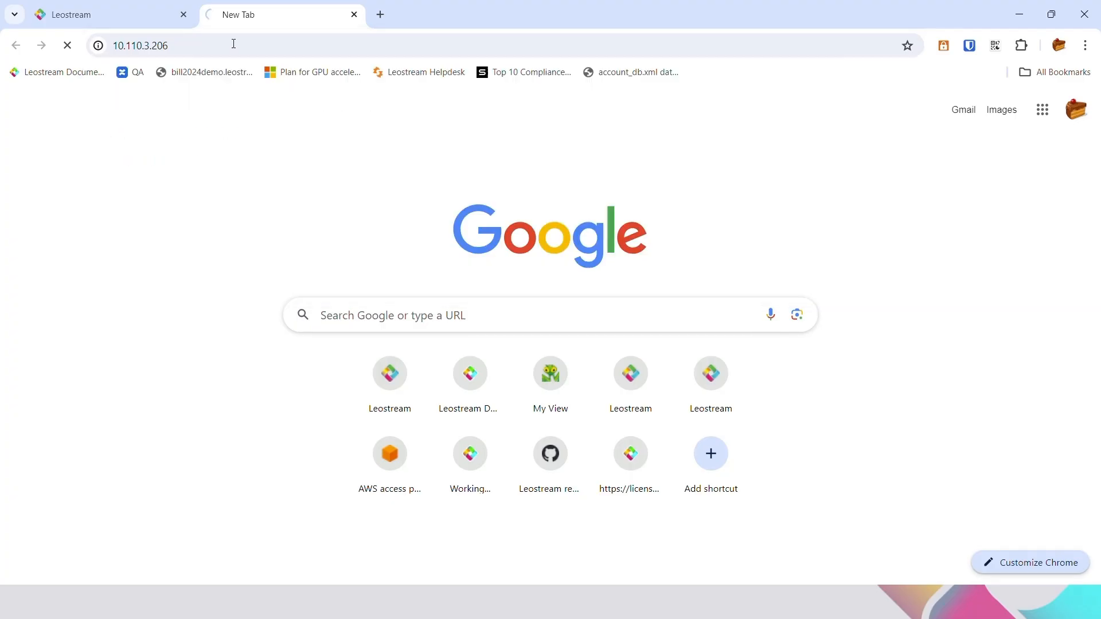